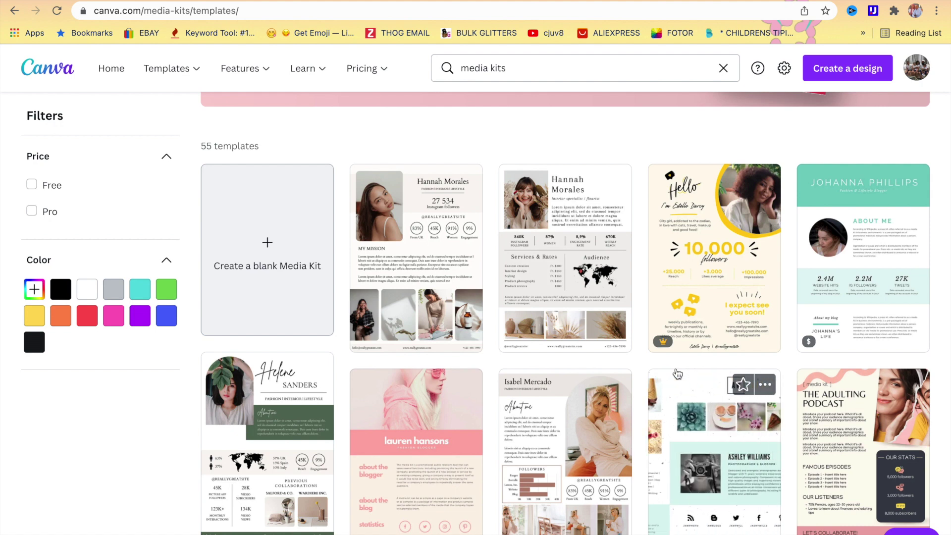
Open the "modern beige influencer media kit" template from the media kit gallery for customizing.
scroll(678, 374, "down", 4)
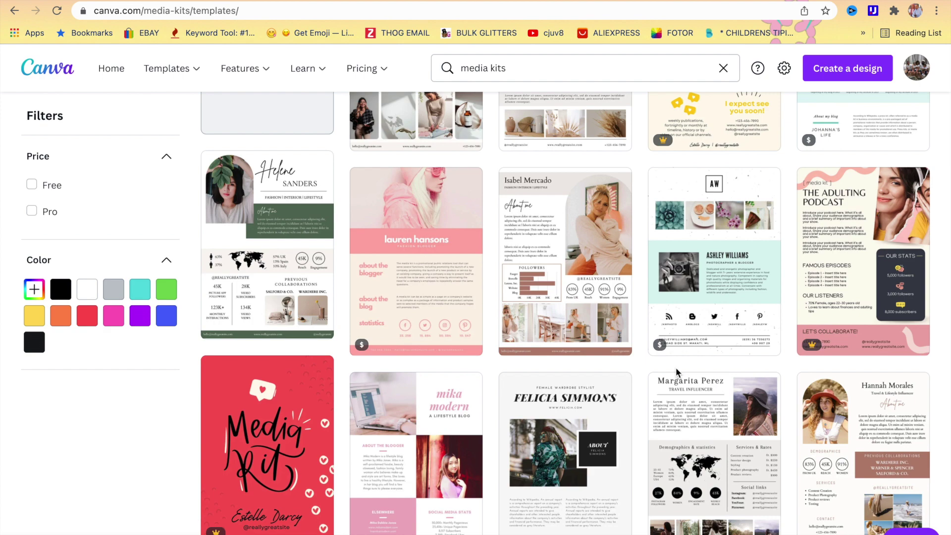
left_click(699, 433)
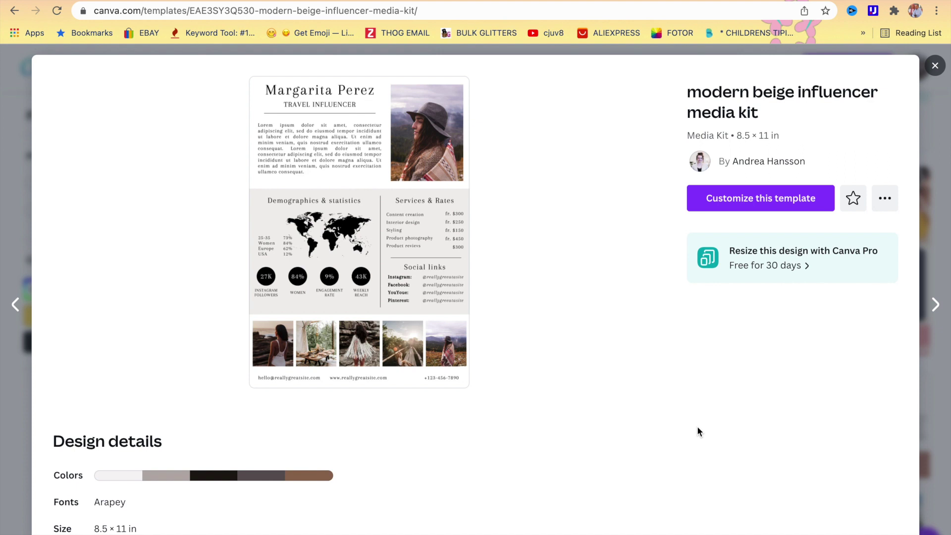
left_click(770, 198)
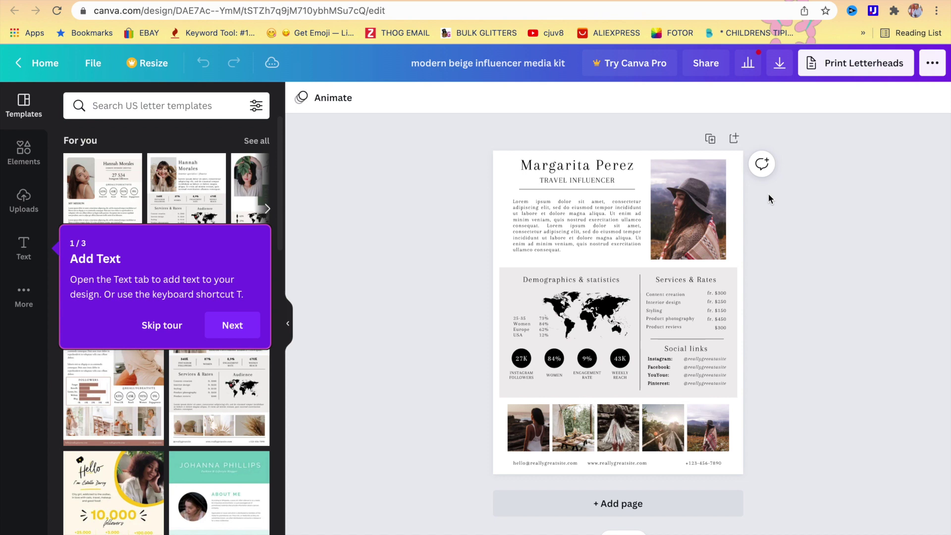
Replace the name in the large heading at the top of the page with "Vivalapinkposh".
left_click(576, 173)
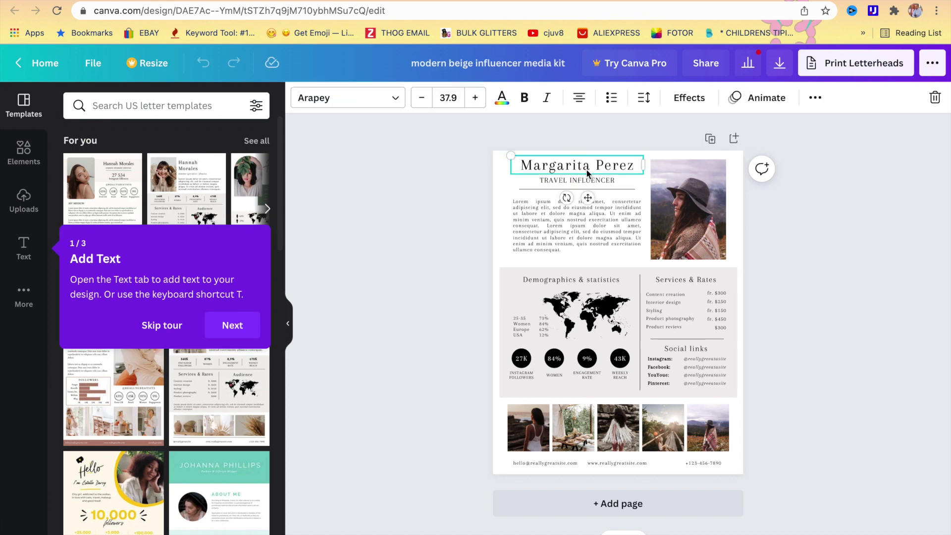
left_click(586, 170)
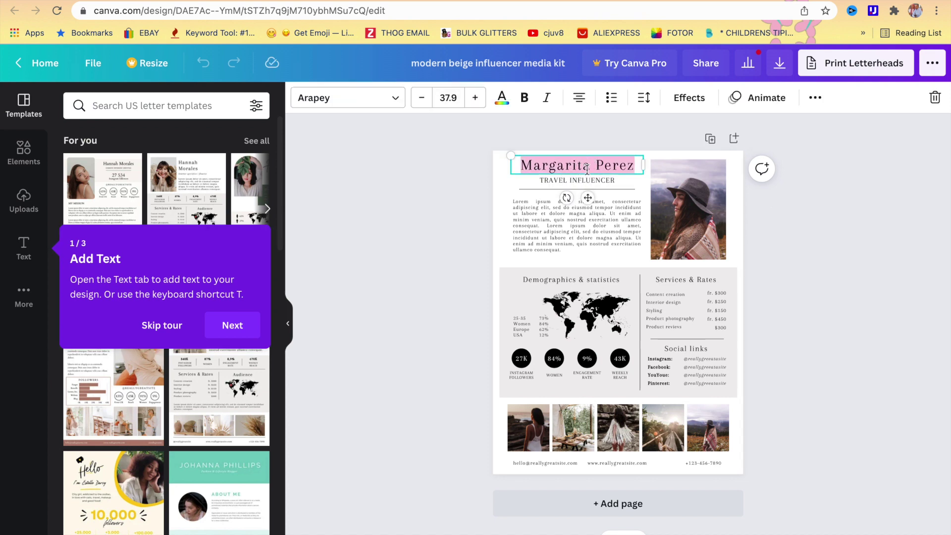
type("V")
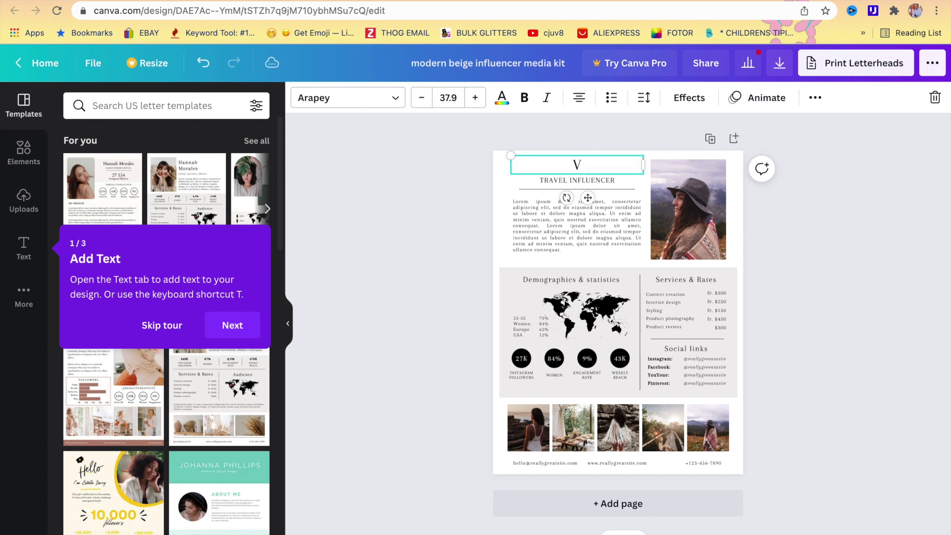
type("ivalapinkposh")
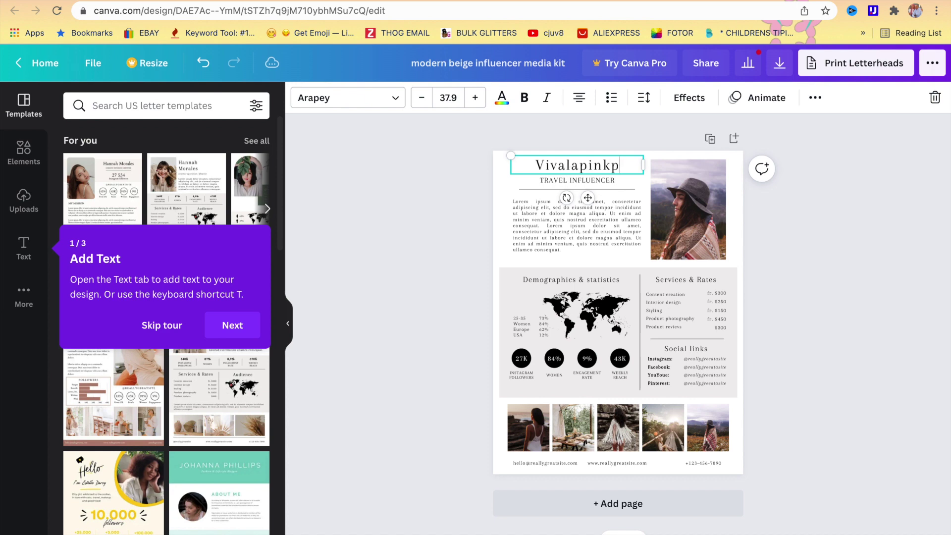
Delete the word "TRAVEL" from the subtitle under the heading, keeping only "INFLUENCER".
left_click(558, 182)
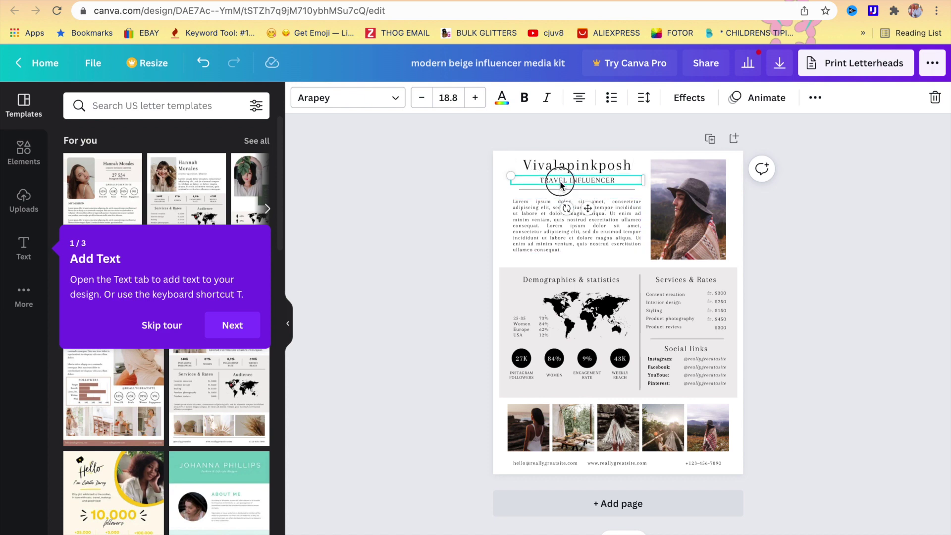
left_click(565, 180)
left_click(567, 181)
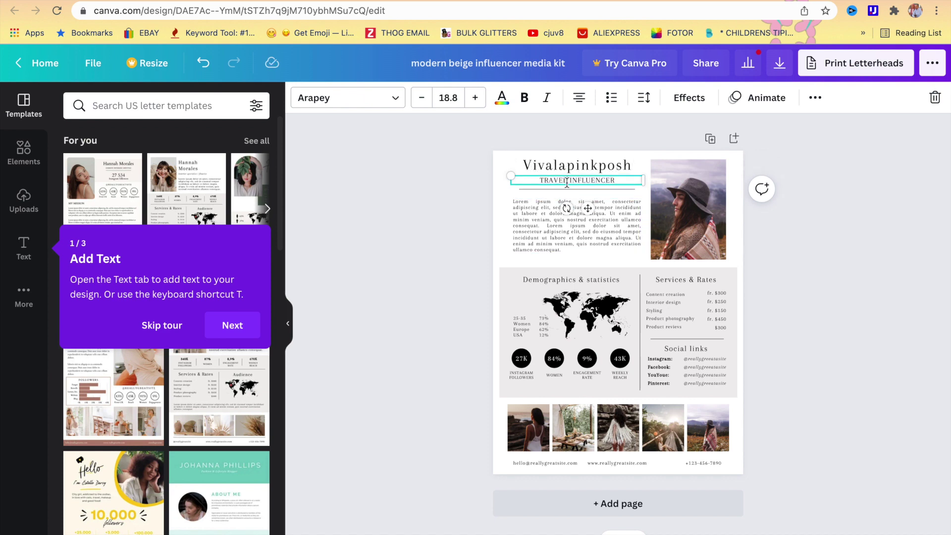
key("BackSpace")
key("BackSpace")
key("BackSpace")
key("BackSpace")
key("BackSpace")
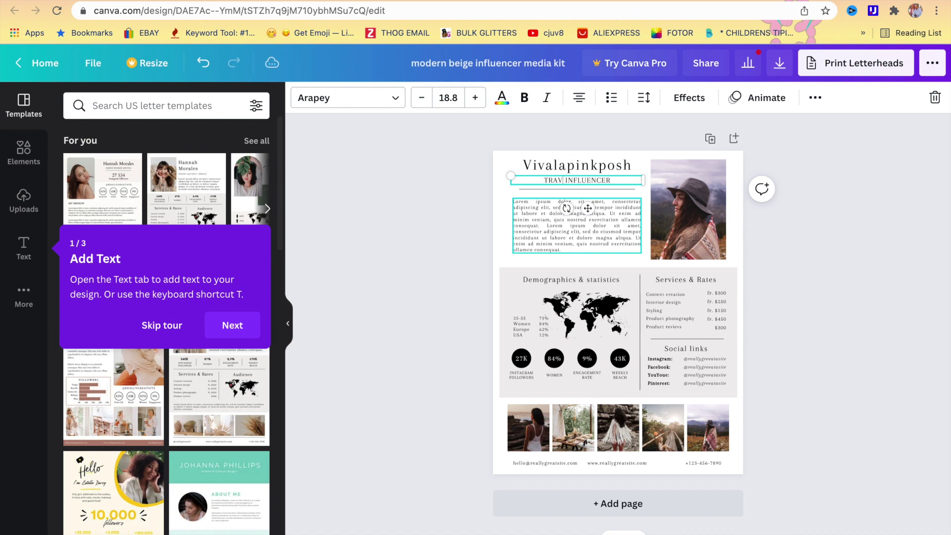
key("BackSpace")
left_click(799, 156)
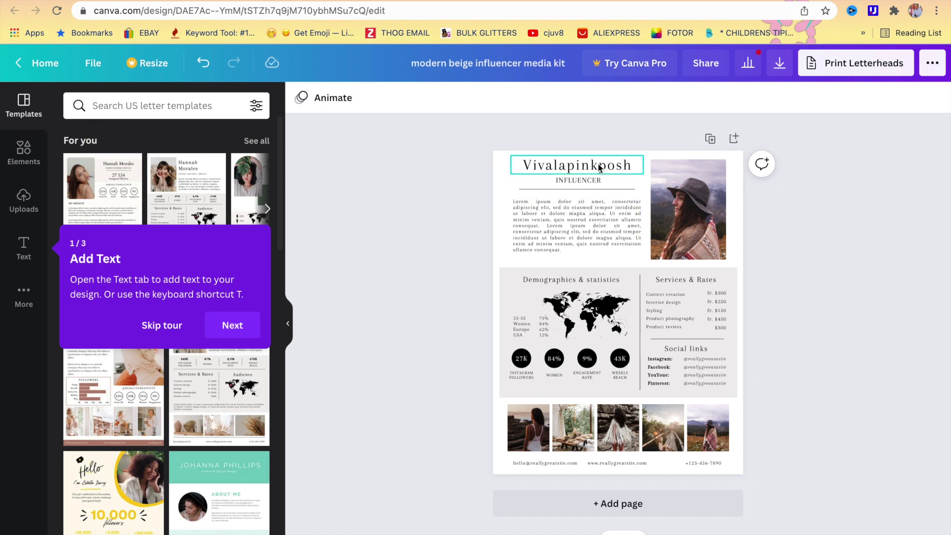
left_click(588, 182)
left_click(851, 160)
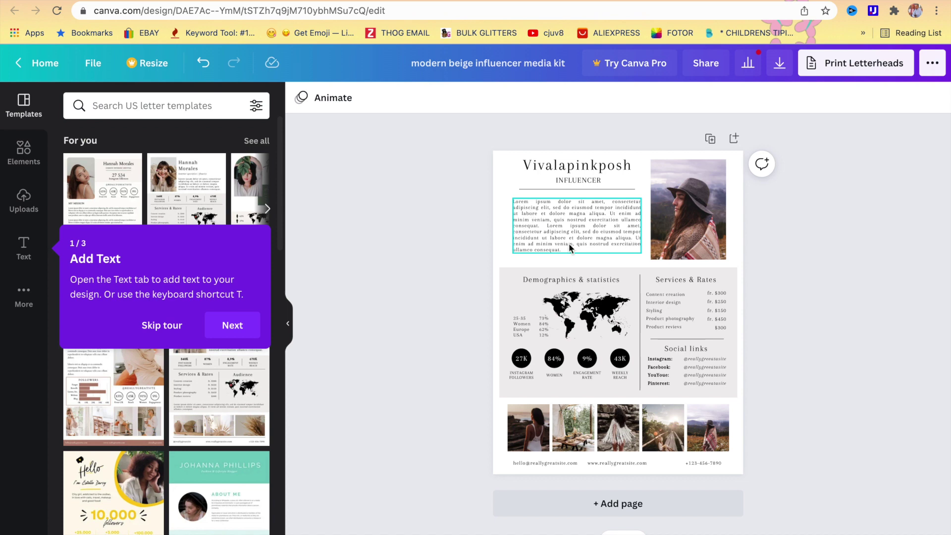
Skip the tour and replace the large portrait photo with the uploaded picture of the woman on the pink sofa.
left_click(657, 226)
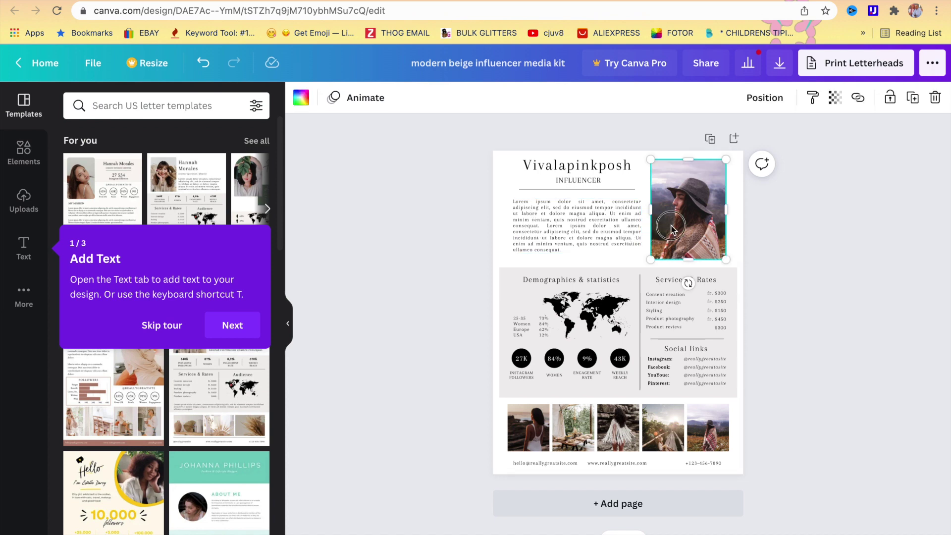
left_click(23, 201)
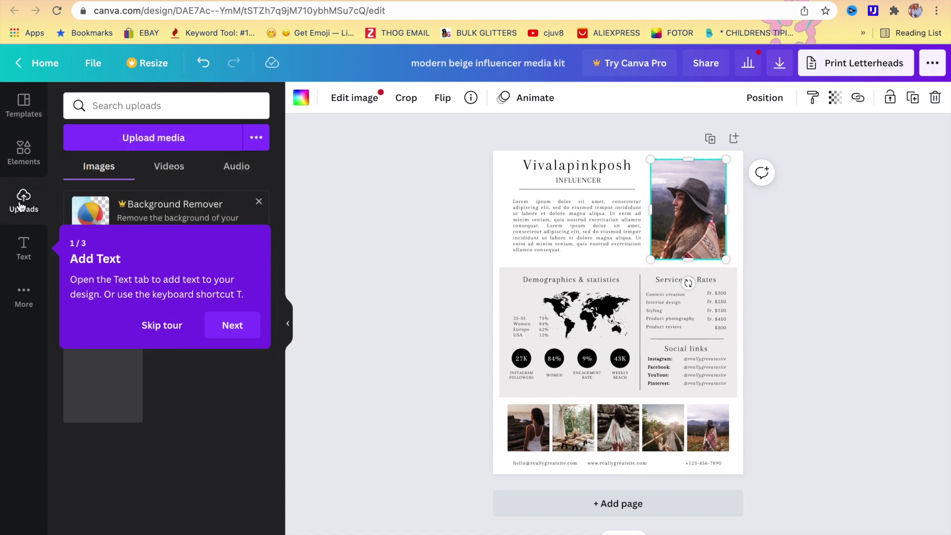
left_click(180, 325)
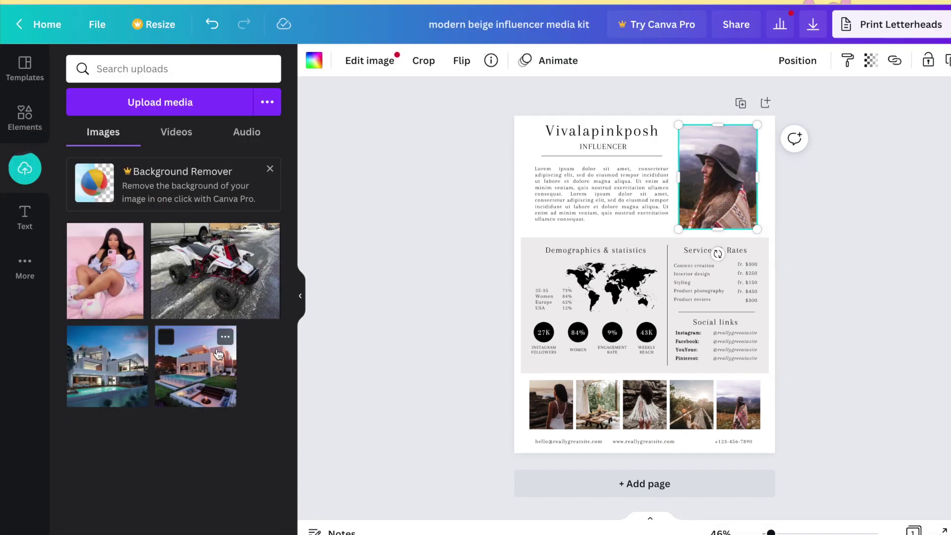
left_click_drag(110, 267, 748, 204)
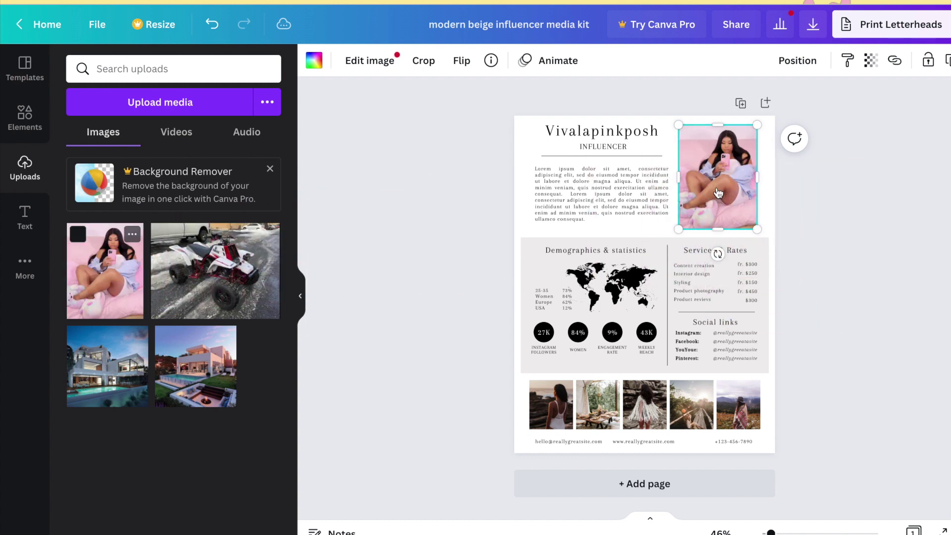
left_click(800, 218)
Delete the age range from the demographics labels beside the world map, leaving a blank line above "Women".
left_click(544, 296)
left_click(545, 296)
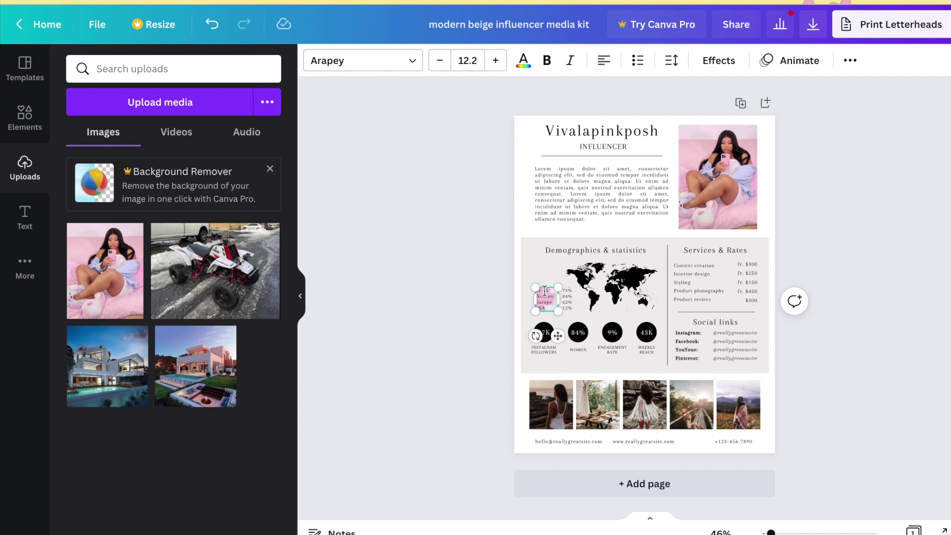
left_click(550, 307)
left_click(549, 295)
left_click(549, 293)
double_click(549, 292)
key("BackSpace")
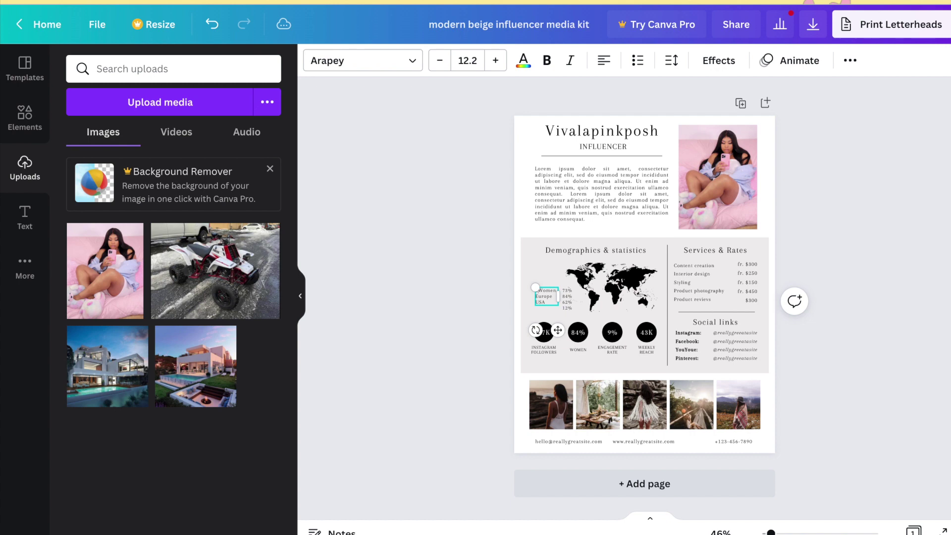
key("Return")
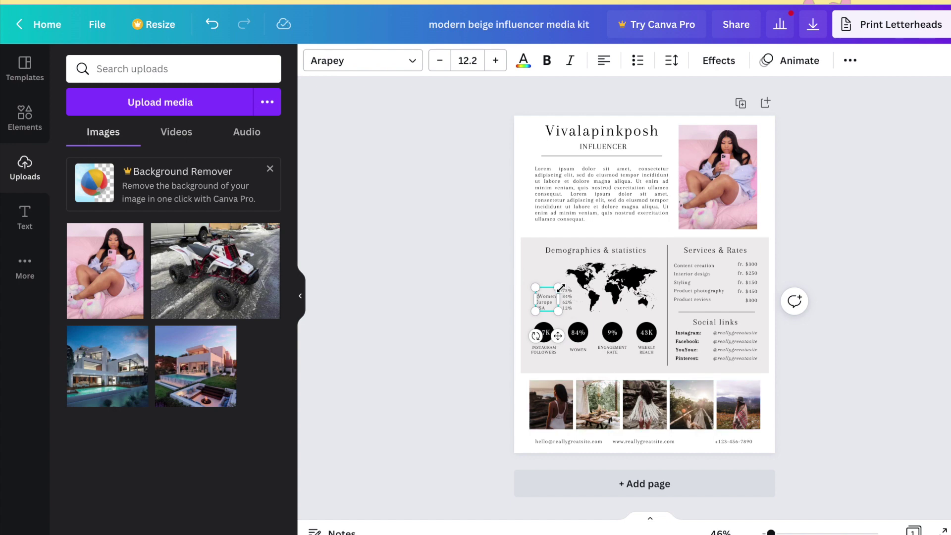
Enlarge the demographics labels to font size 13.6 and enter "18-24" as the age range on their first line.
left_click_drag(535, 288, 533, 284)
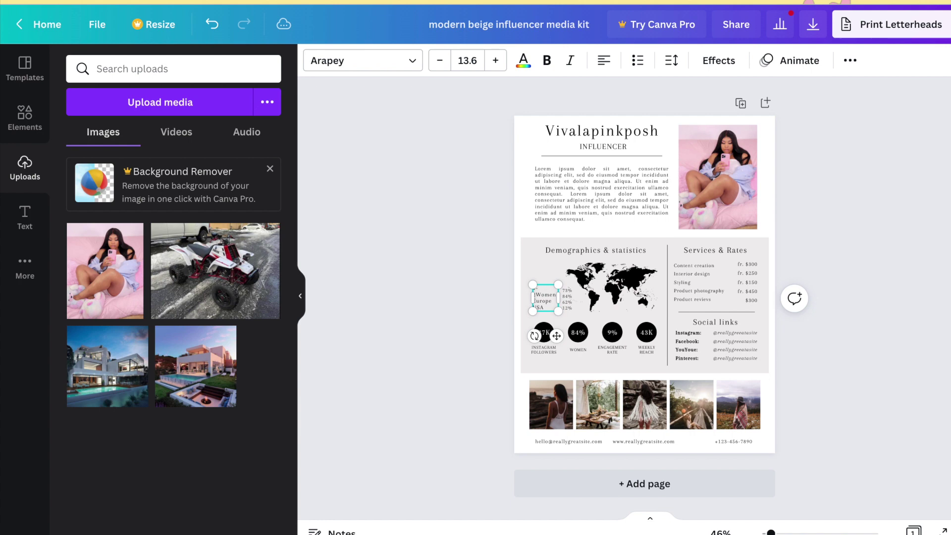
key("ctrl+z")
type("24")
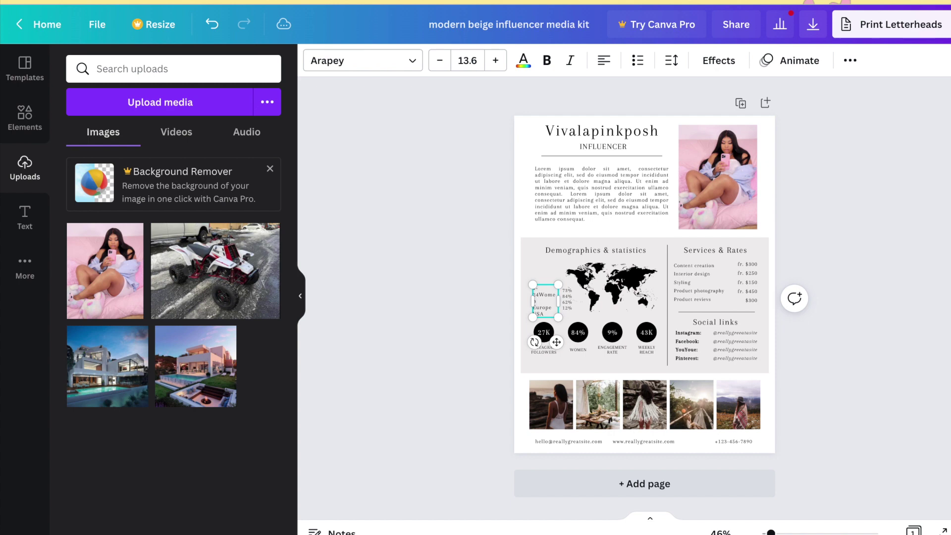
key("Return")
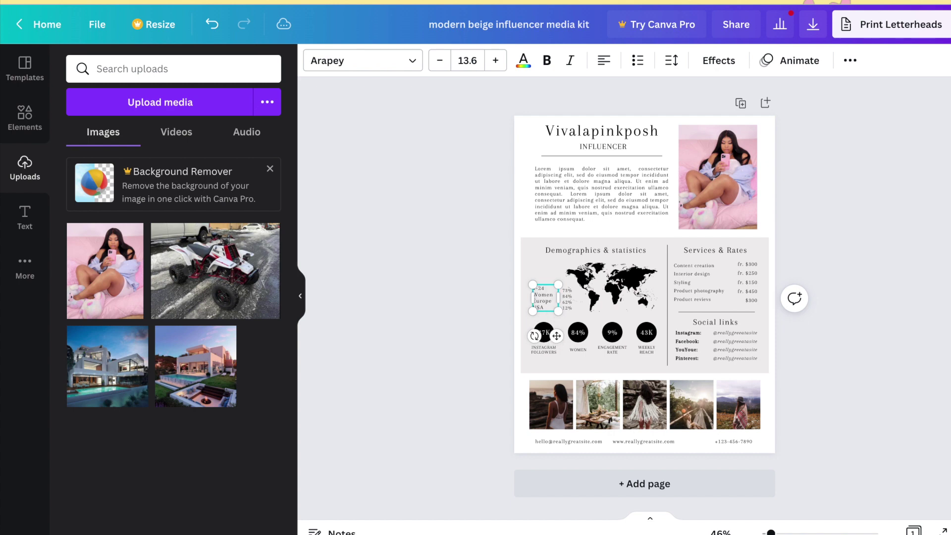
left_click(540, 271)
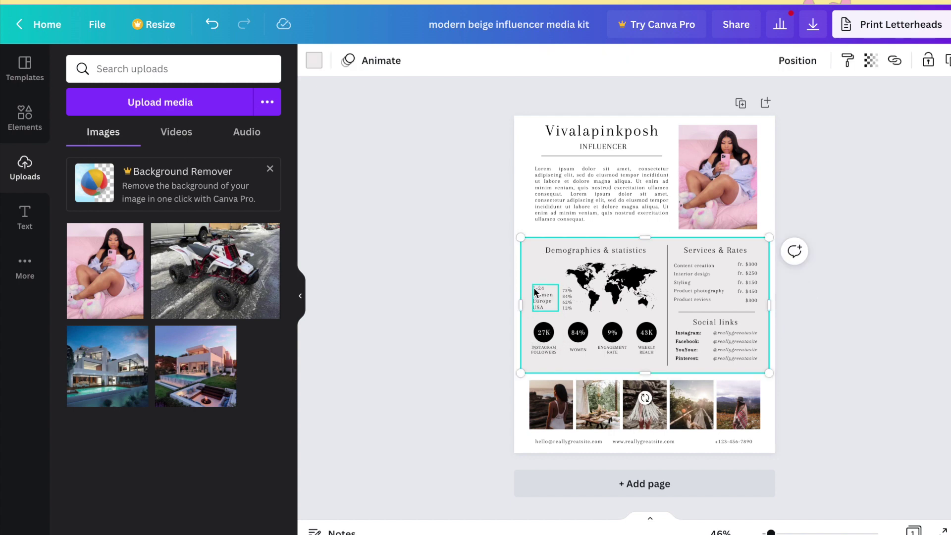
left_click(532, 288)
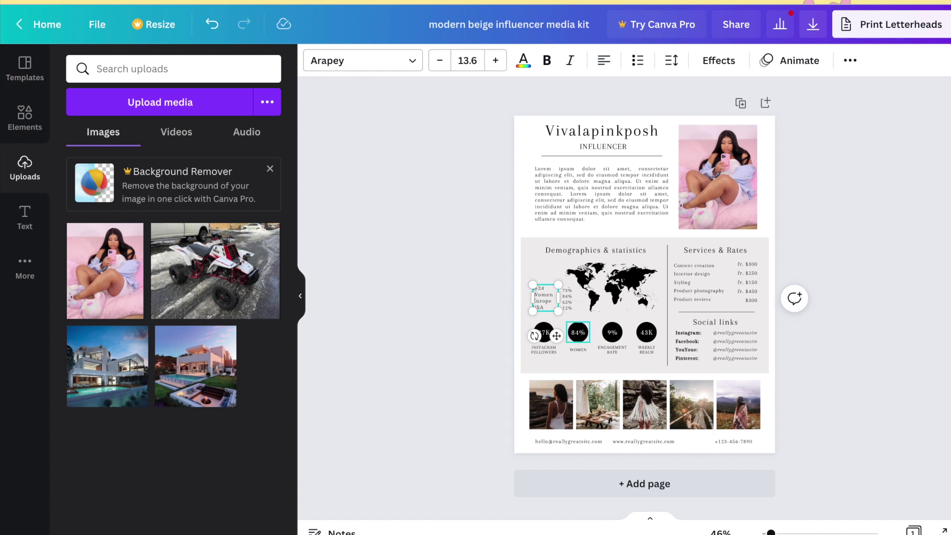
type("8")
left_click(509, 326)
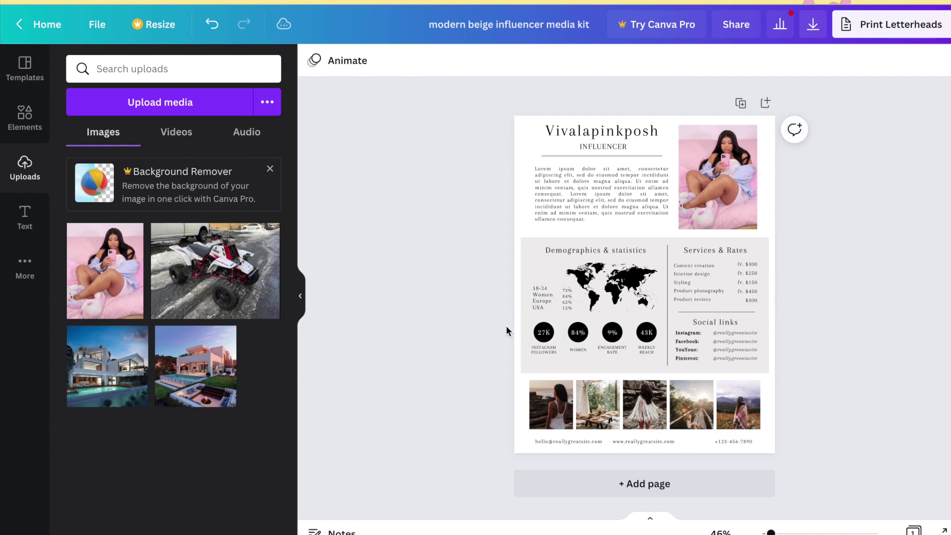
Move the demographics labels slightly down and to the right, closer to their percentages.
left_click(541, 301)
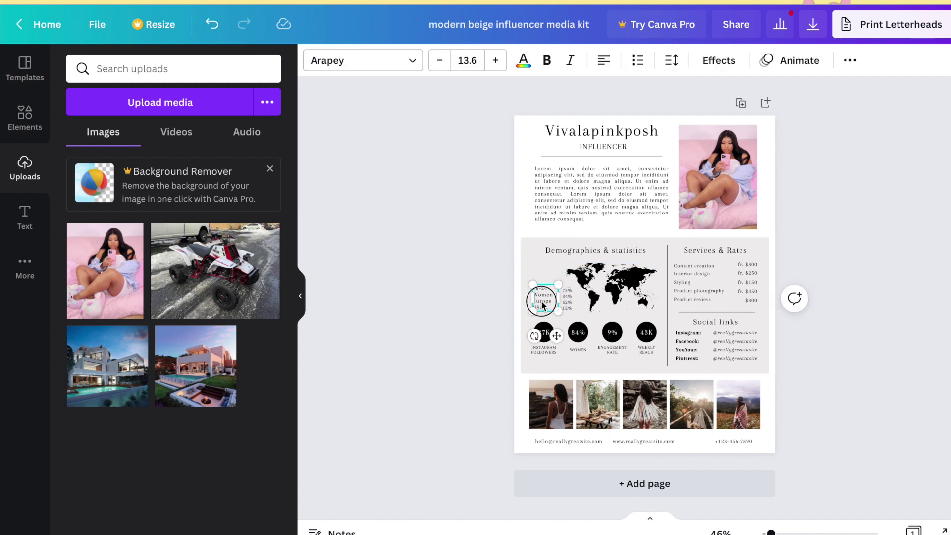
left_click_drag(541, 300, 543, 303)
left_click(476, 325)
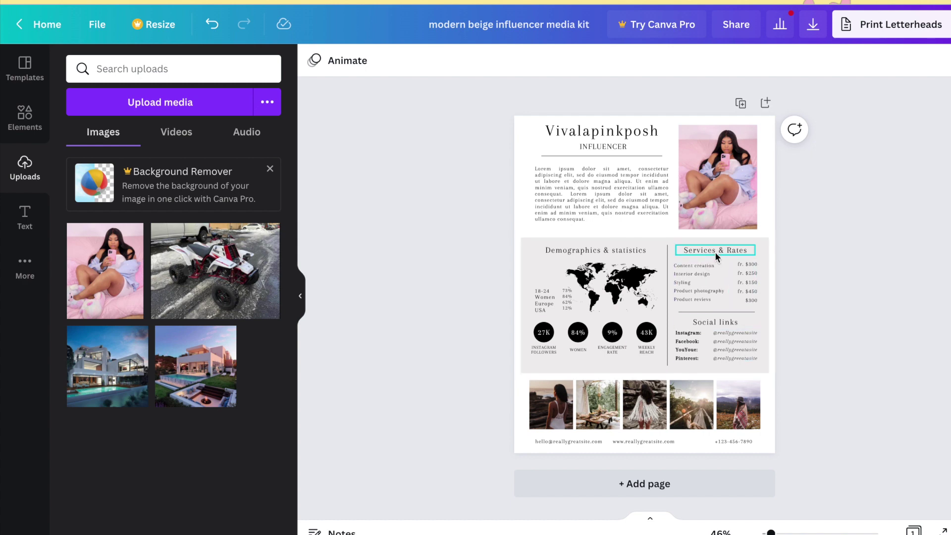
Replace the "Content creation" entry under Services & Rates with "Video Tutorial" on its own line.
left_click(702, 269)
double_click(702, 269)
triple_click(711, 267)
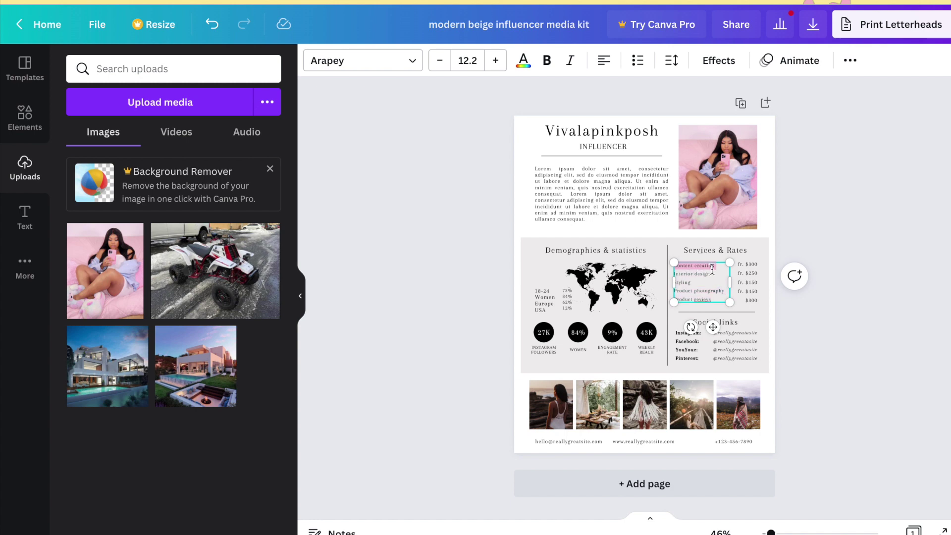
key("BackSpace")
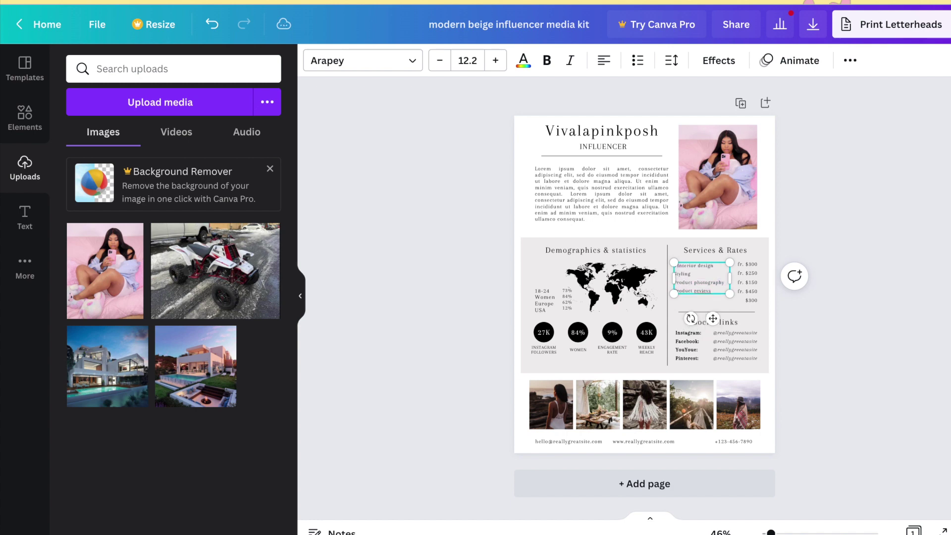
type("Video ")
type("Tutorial")
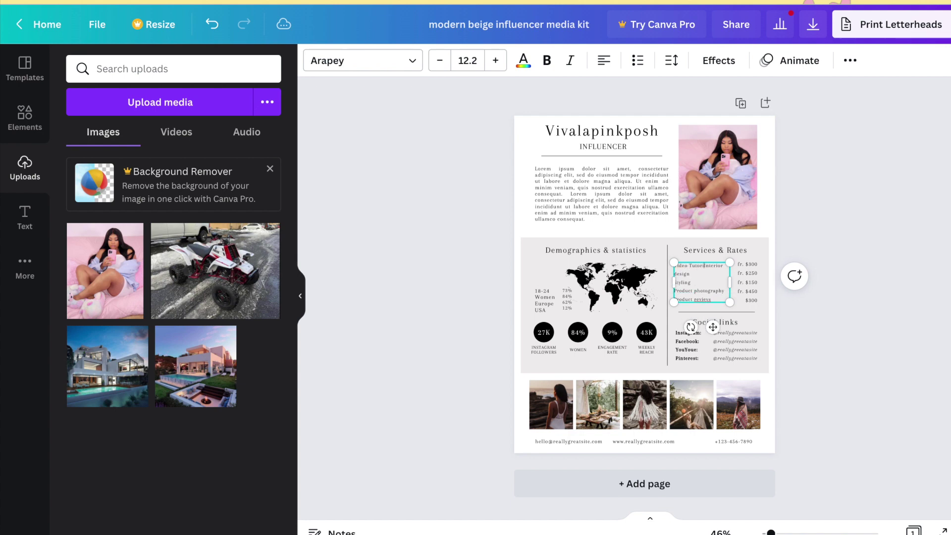
key("Return")
Replace the "Interior design" entry in the services list with "HD Picture" on its own line.
triple_click(707, 276)
key("BackSpace")
type("Picture")
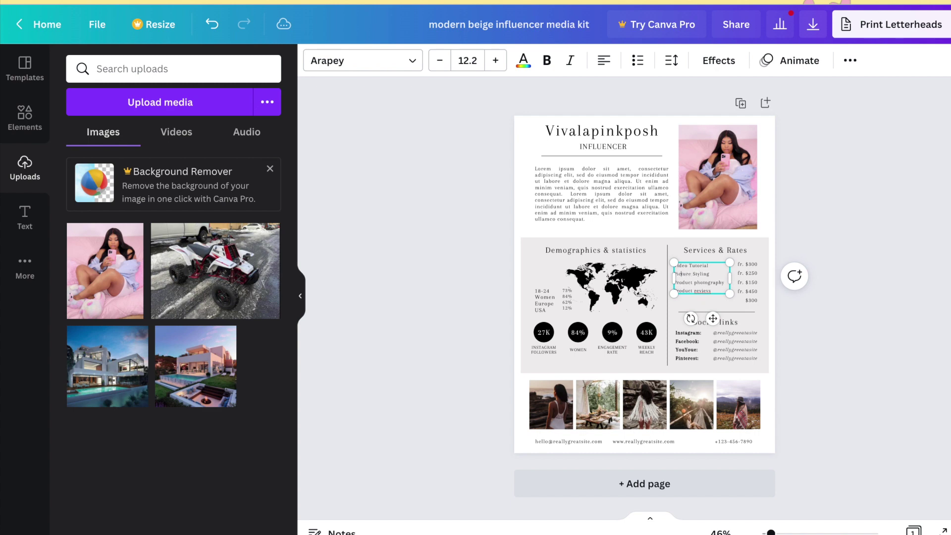
type("3D")
key("Return")
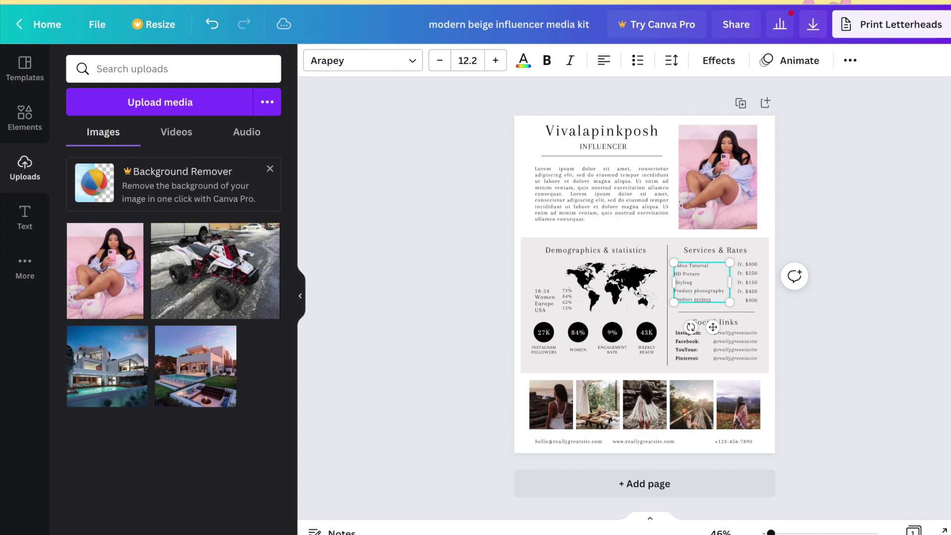
Replace the "Styling" entry in the services list with "Tiktok Video" on its own line.
double_click(698, 282)
type("io")
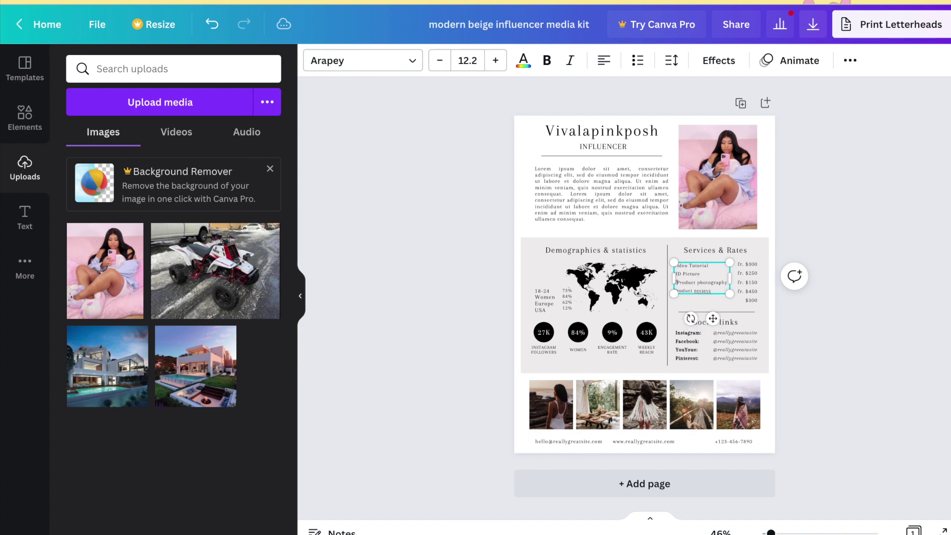
key("BackSpace")
type("ktokProduct")
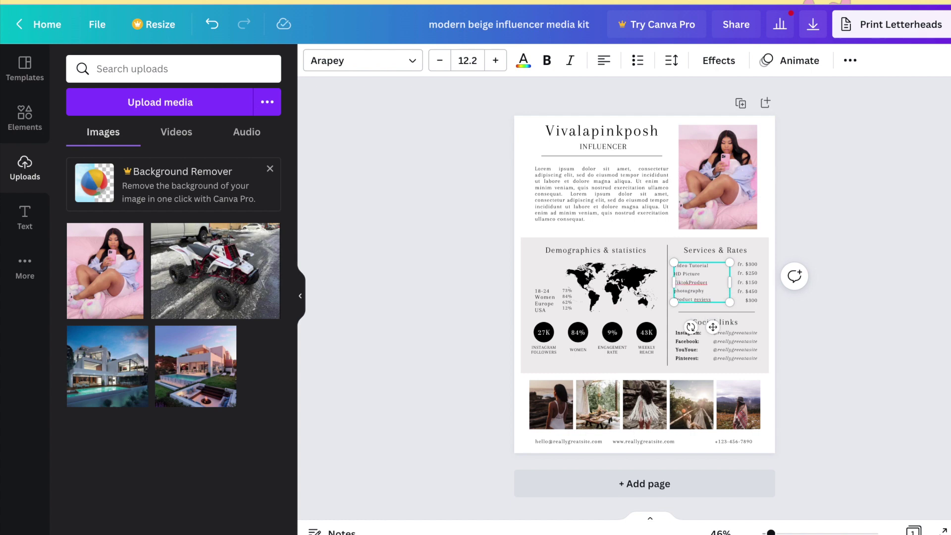
key("BackSpace")
key("BackSpace")
key("BackSpace")
key("BackSpace")
key("BackSpace")
key("BackSpace")
key("BackSpace")
type("Video")
key("Return")
Replace the "Product photography" entry in the services list with "Youtube Review" on its own line.
left_click_drag(675, 282, 701, 292)
left_click(701, 291)
double_click(702, 293)
key("BackSpace")
key("BackSpace")
type("outu")
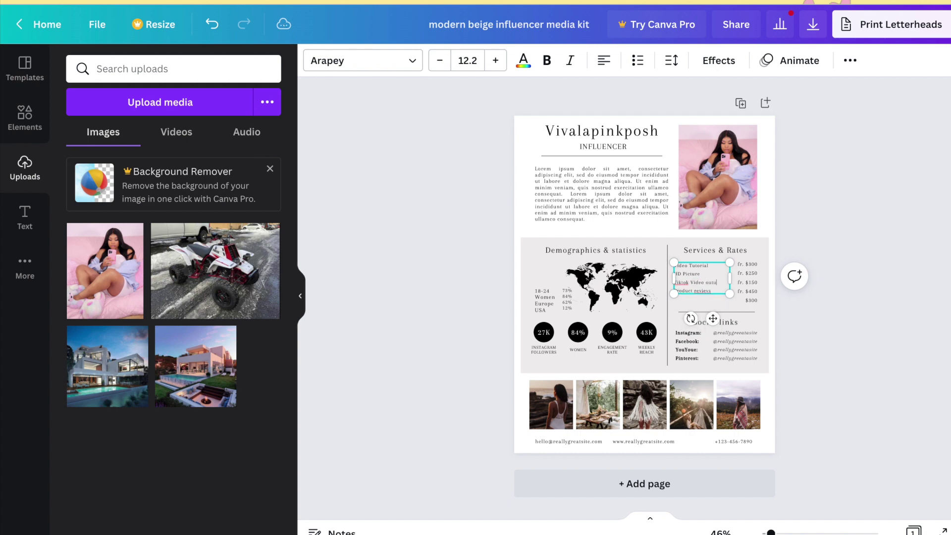
type("be")
key("BackSpace")
key("BackSpace")
key("BackSpace")
key("BackSpace")
key("Return")
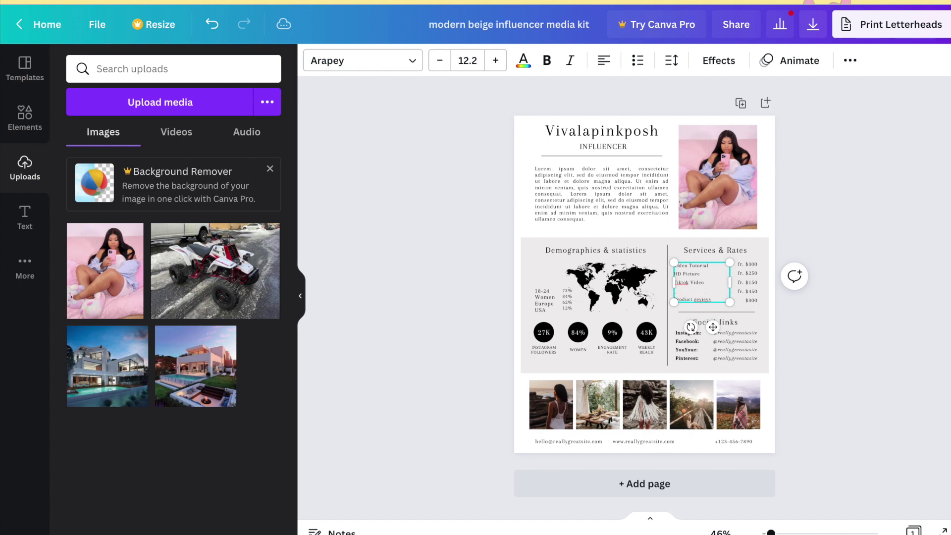
type("Youtubbe")
type("e")
type(" Review")
Replace the "Product reviews" entry at the end of the services list with "Facebook".
triple_click(701, 298)
key("BackSpace")
type("Facebook")
left_click(872, 319)
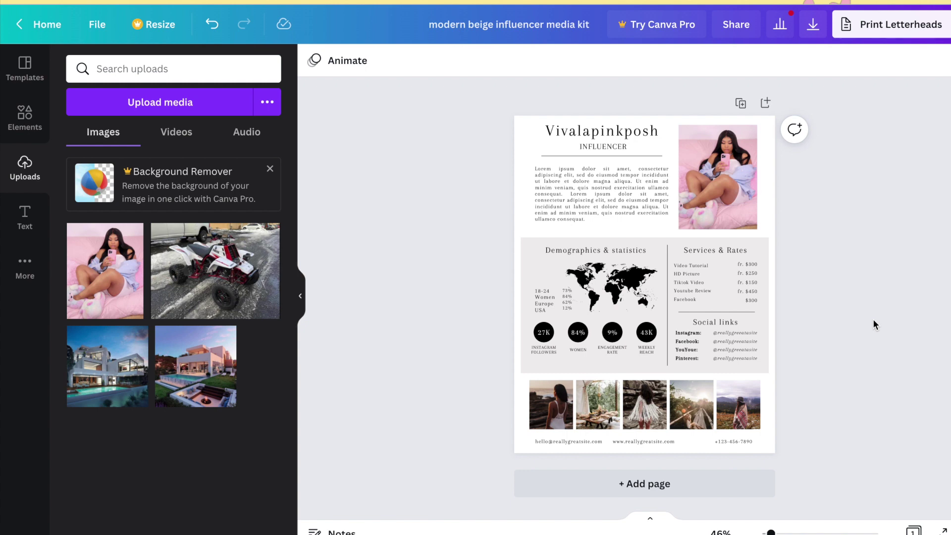
Change the Video Tutorial price to "$900.00." and remove the "fr." prefix from the HD Picture price.
left_click(753, 270)
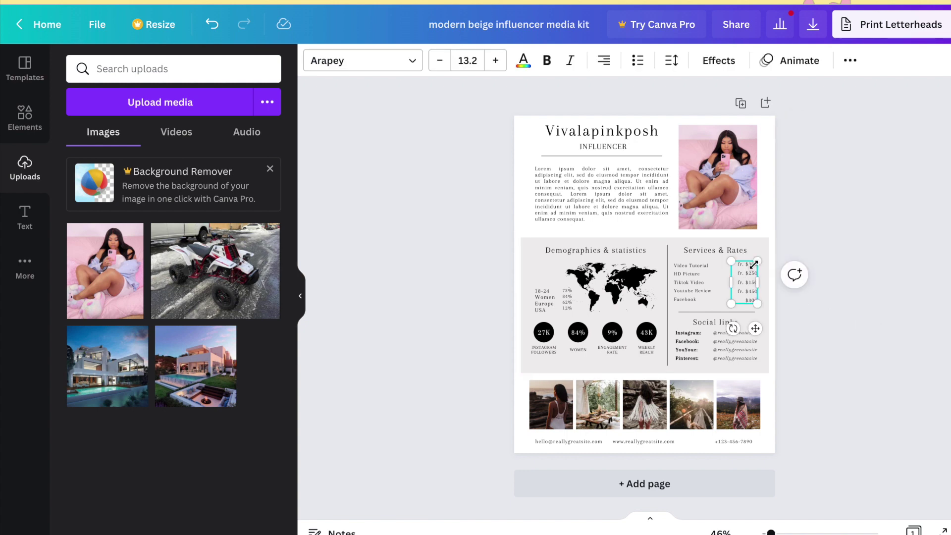
double_click(744, 266)
key("BackSpace")
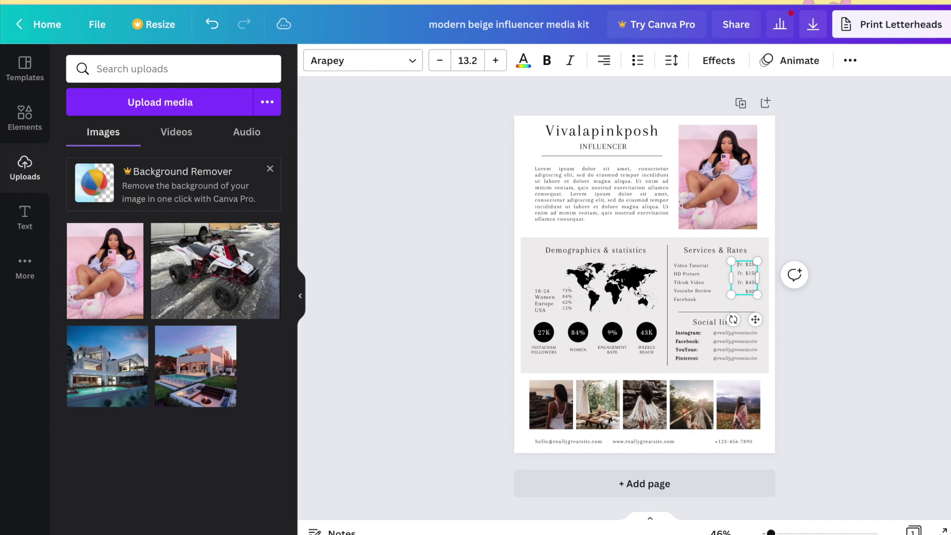
type("$900")
key("Return")
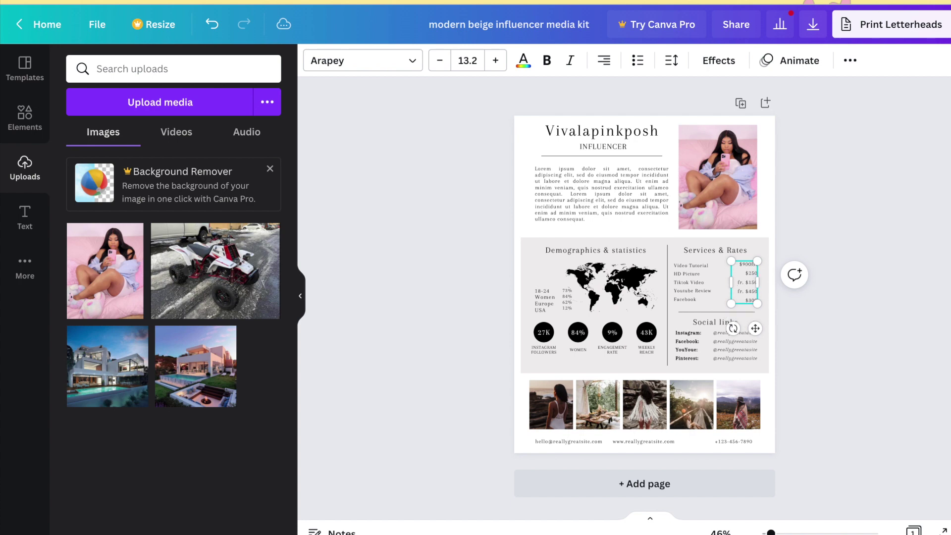
key("BackSpace")
type("0.00.")
left_click(824, 227)
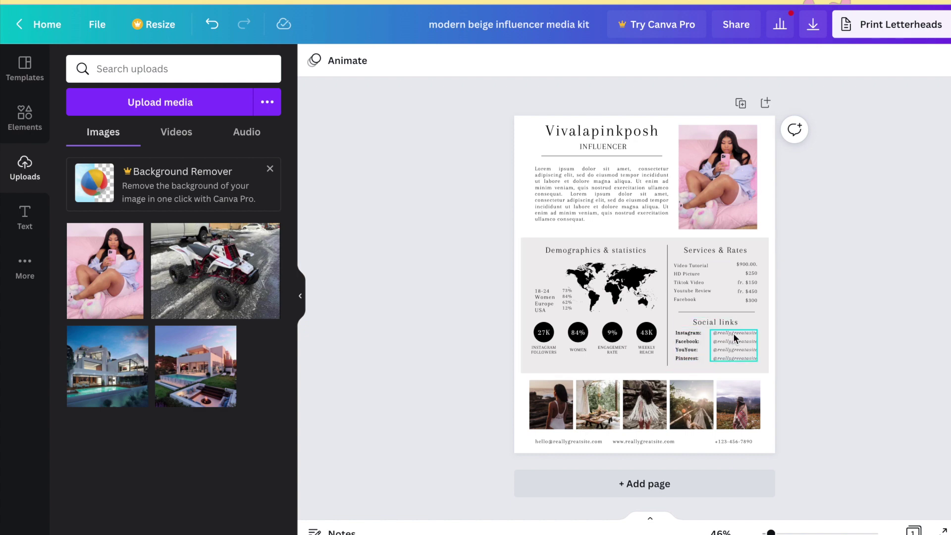
Fill the first three frames of the photo strip with the uploaded pink sofa photo, long dark hair portrait and curly hair portrait.
left_click(557, 419)
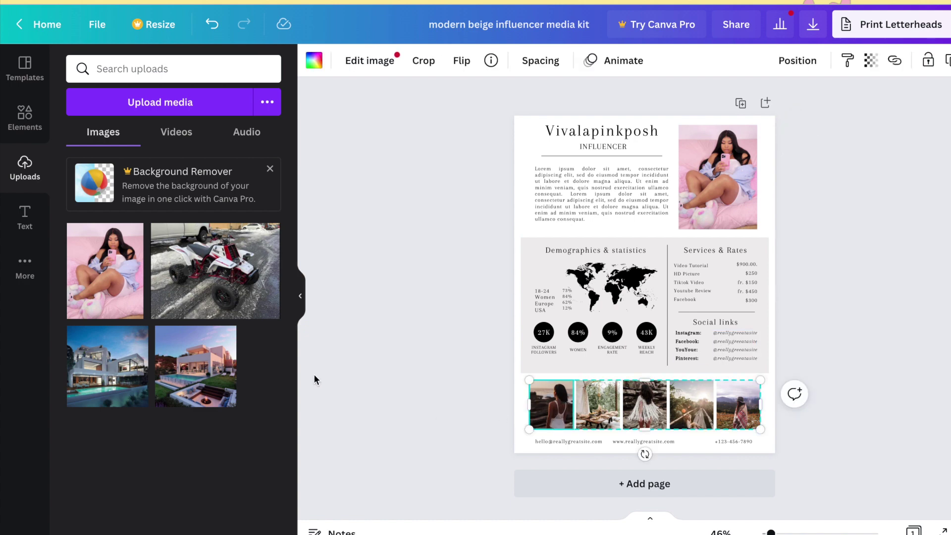
left_click(98, 280)
left_click_drag(99, 279, 546, 395)
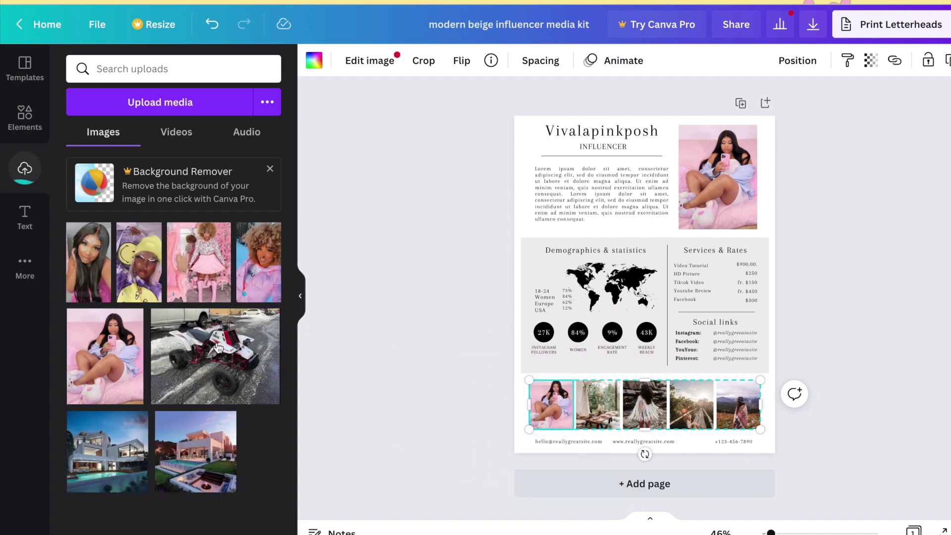
left_click(138, 276)
left_click_drag(138, 277, 590, 411)
left_click_drag(165, 267, 642, 403)
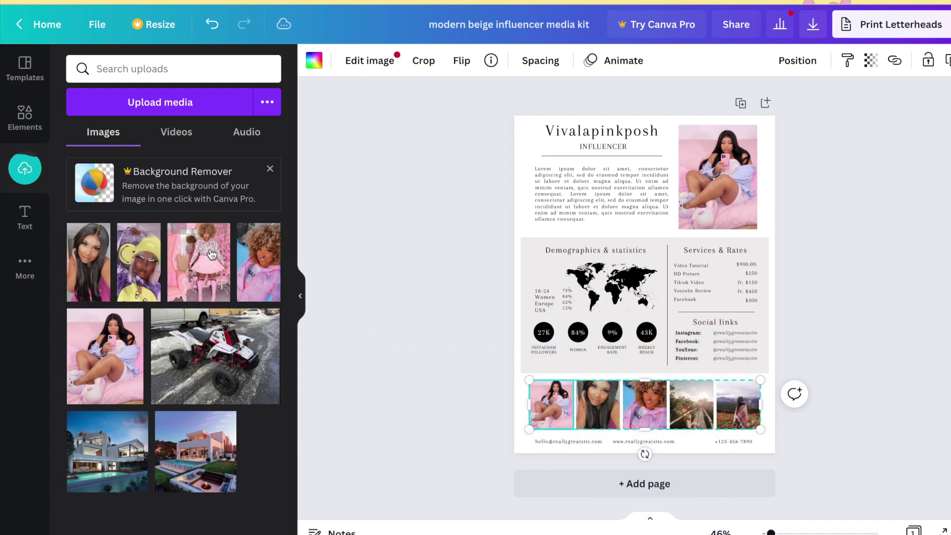
Fill the fourth photo strip frame with the yellow-and-purple portrait and the fifth with the pink sofa photo.
left_click_drag(139, 264, 731, 416)
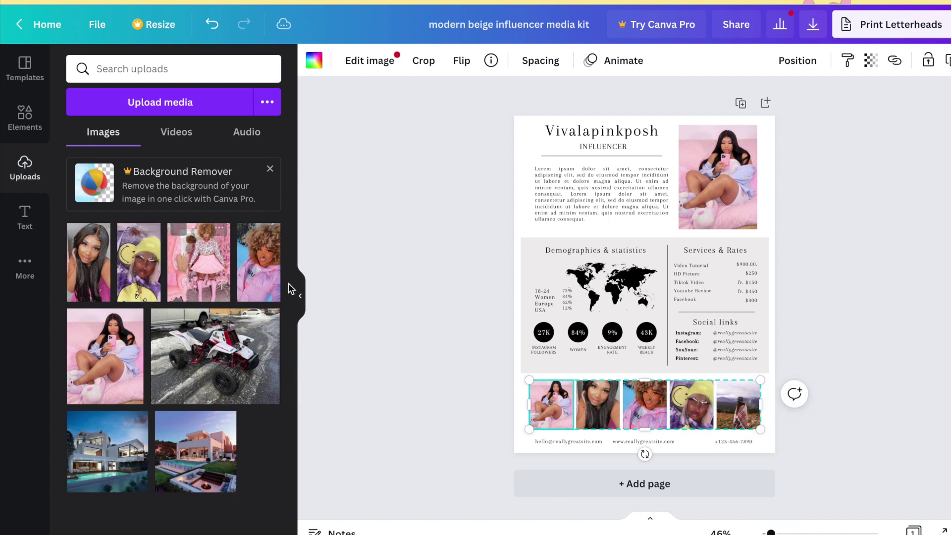
left_click_drag(97, 337, 686, 410)
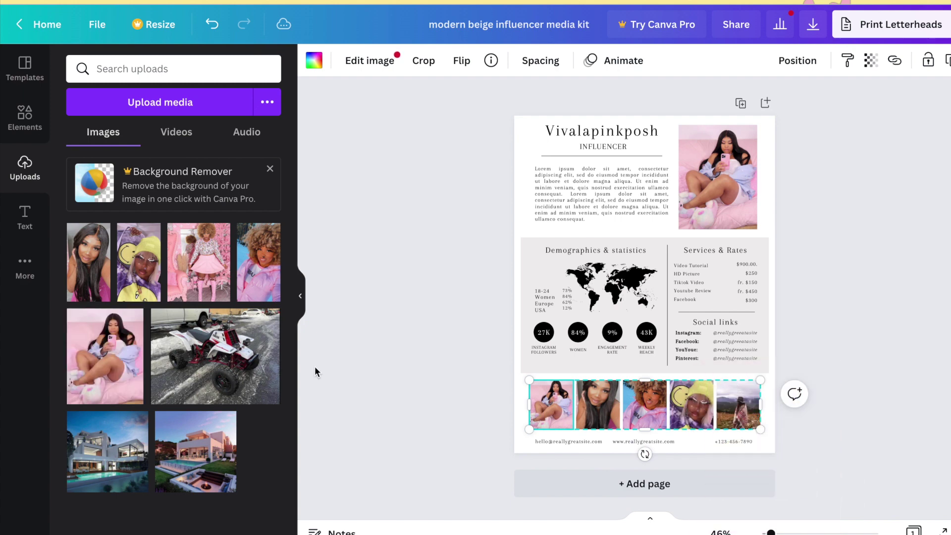
left_click_drag(77, 317, 733, 396)
left_click(849, 303)
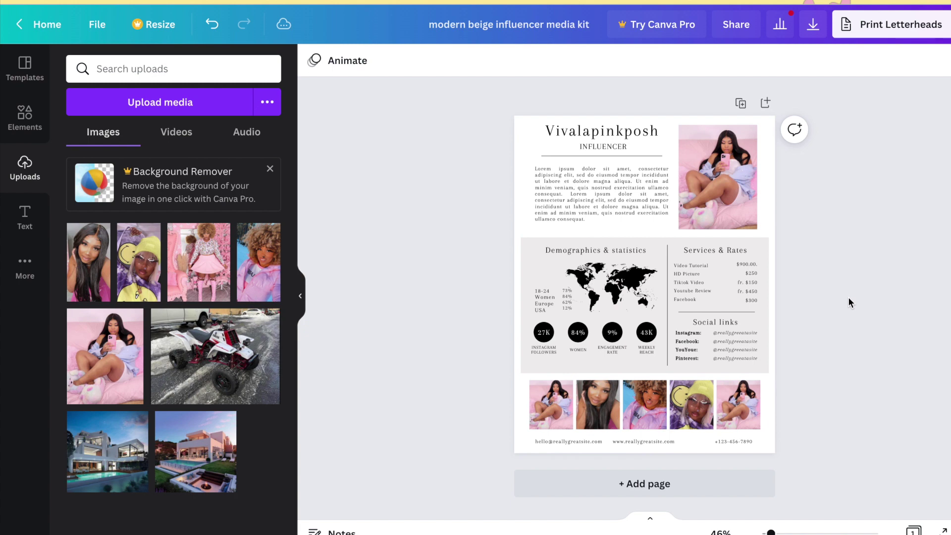
Recolor the world map in the demographics section from the default palette to bright pink.
left_click(557, 440)
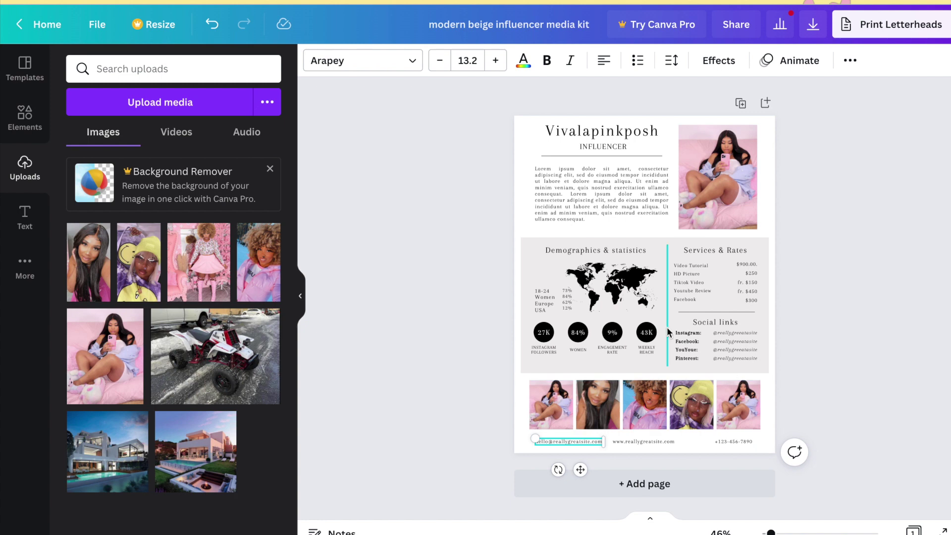
left_click(637, 284)
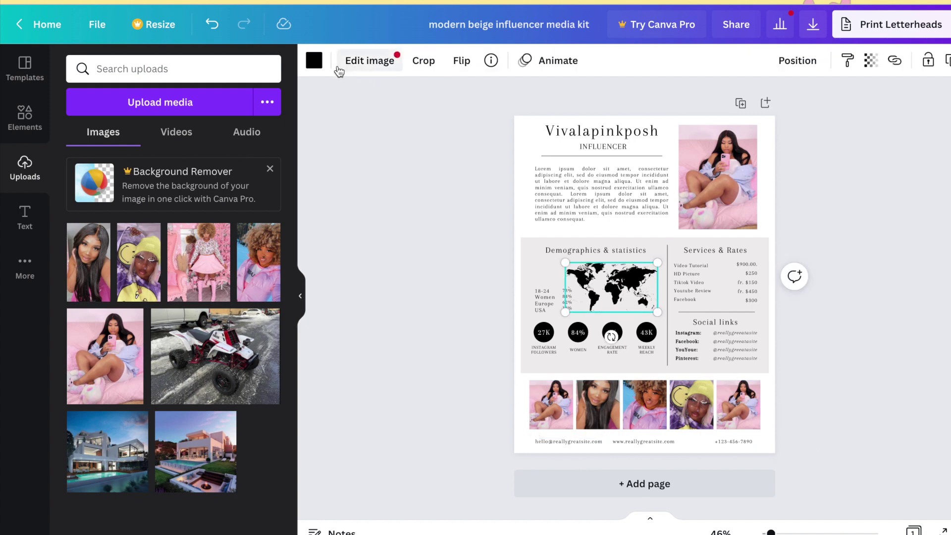
left_click(314, 64)
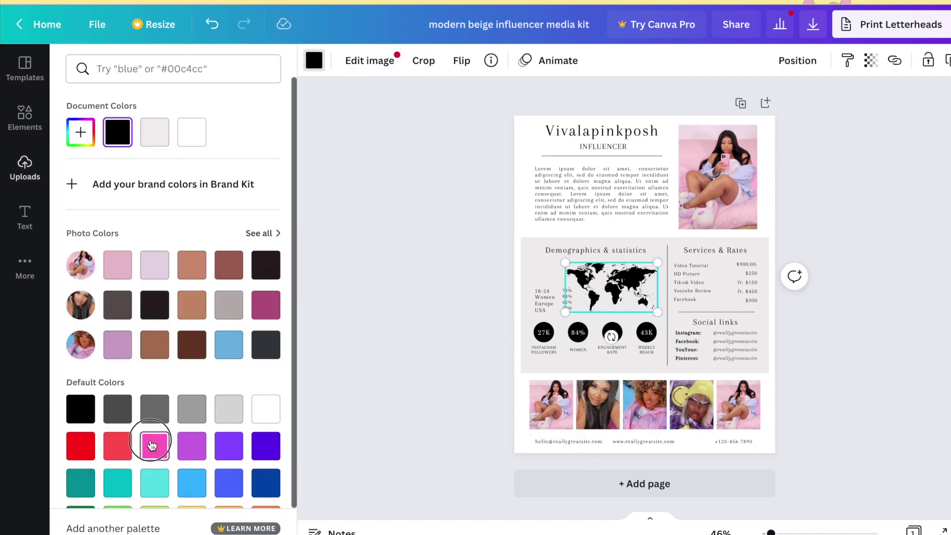
left_click(154, 446)
left_click(341, 344)
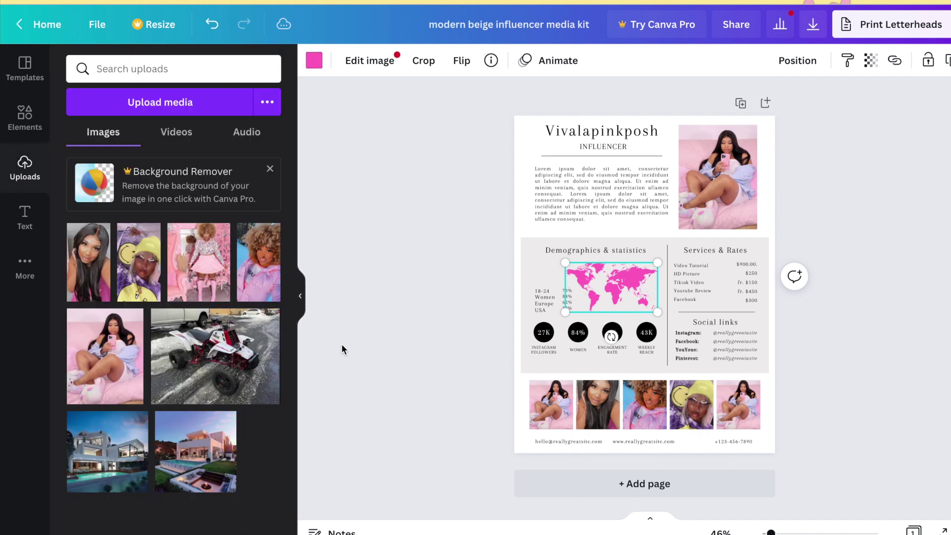
left_click(863, 369)
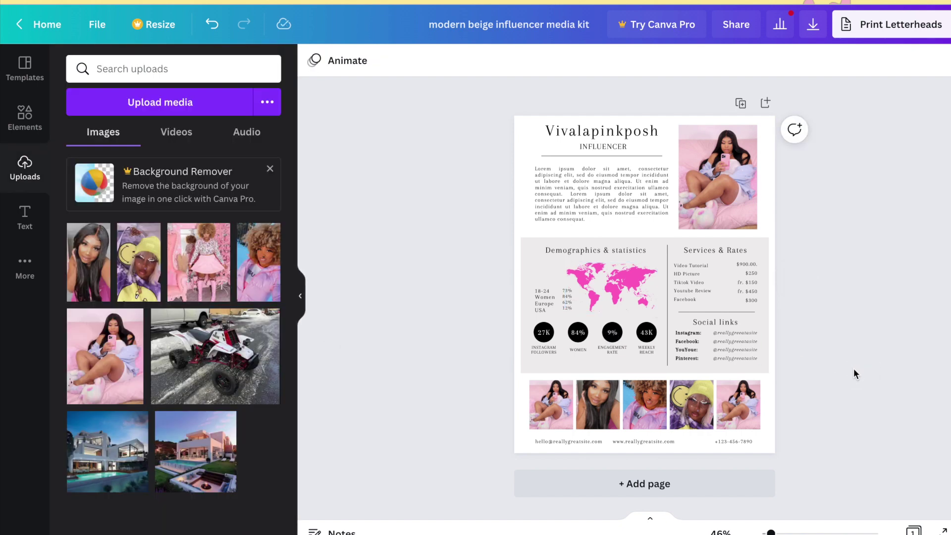